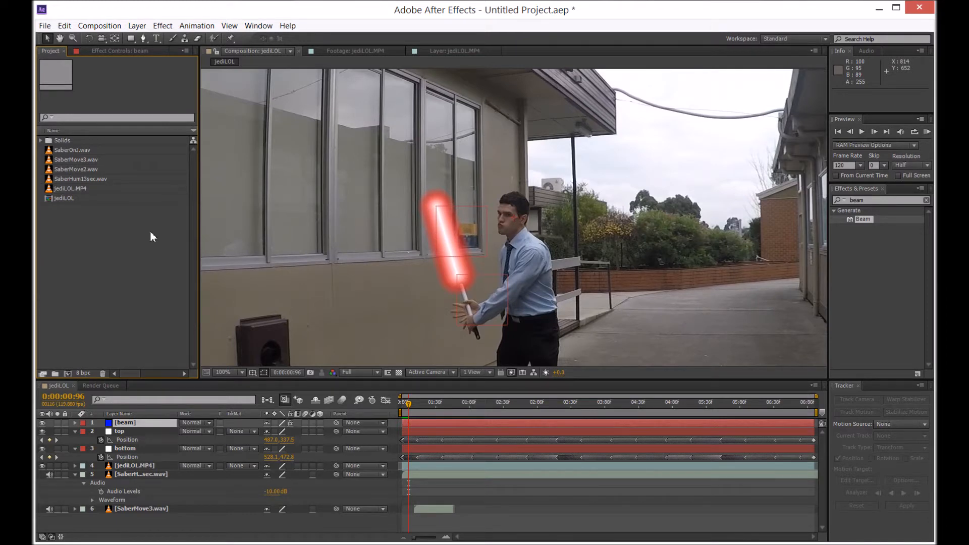
- Add the jediLOL composition to the render queue with its jediLOL.MP4 layer selected
{"action": "left_click", "coordinate": [99, 26]}
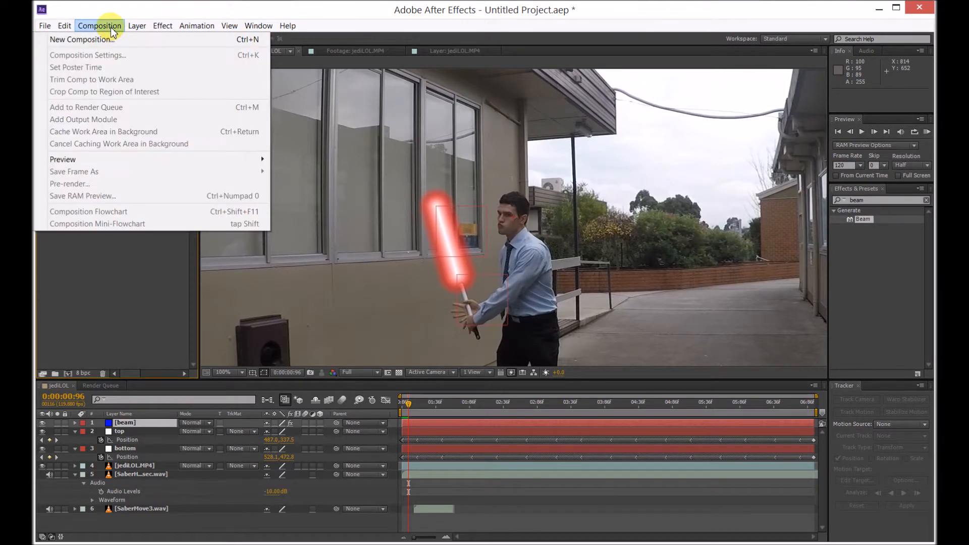
{"action": "left_click", "coordinate": [117, 338]}
{"action": "left_click", "coordinate": [124, 431]}
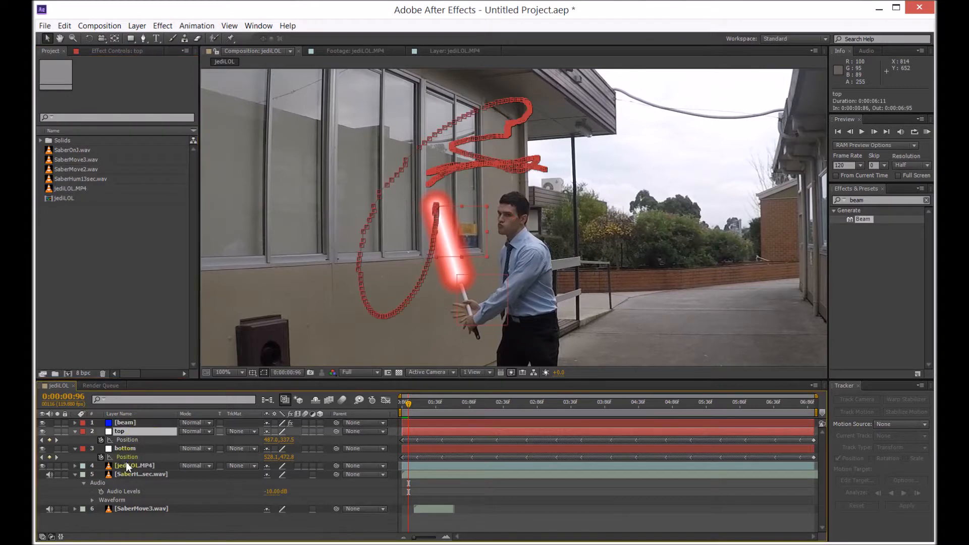
{"action": "left_click", "coordinate": [133, 465]}
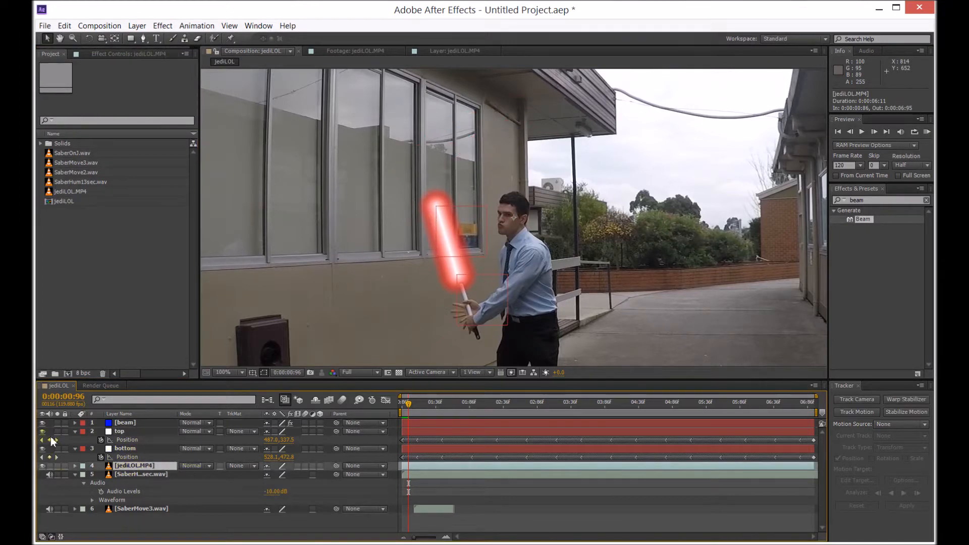
{"action": "left_click", "coordinate": [99, 26]}
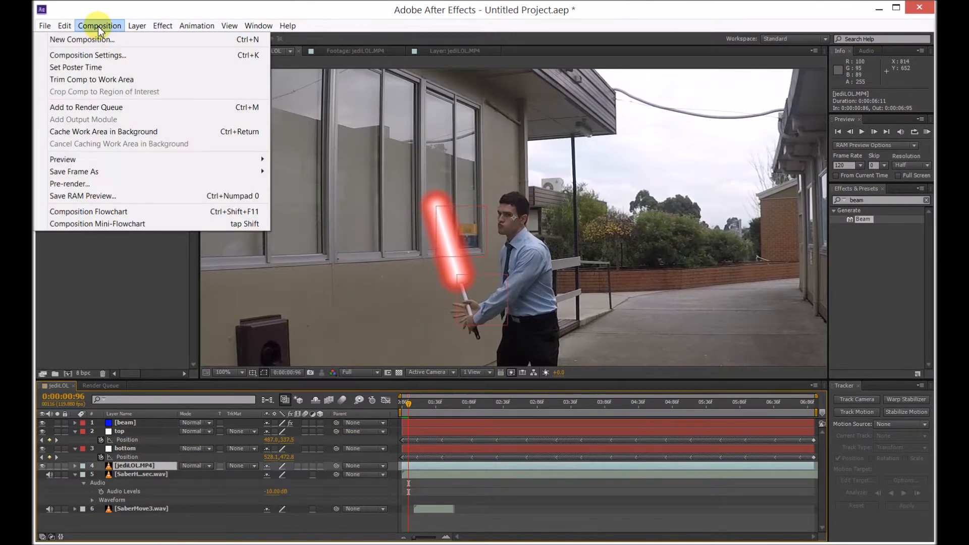
{"action": "left_click", "coordinate": [136, 109]}
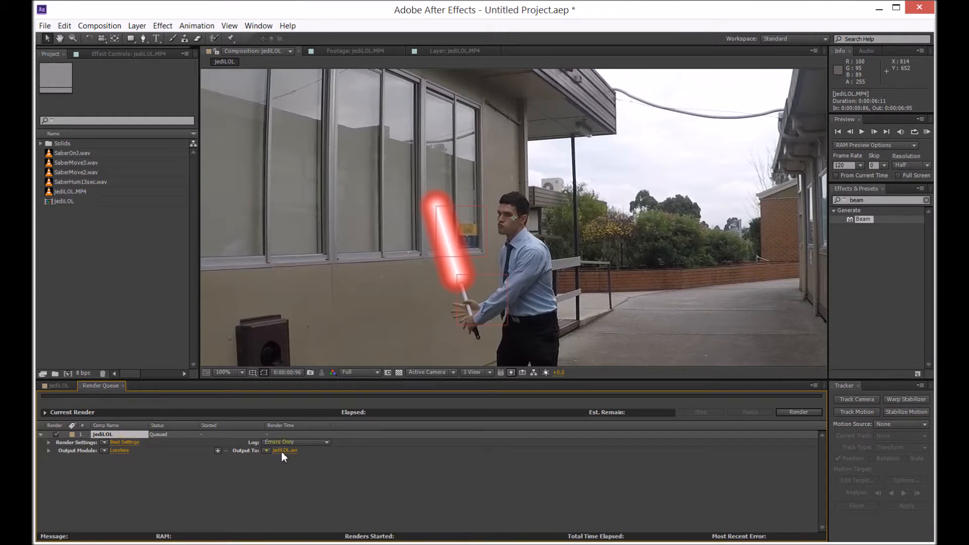
- Set the queued jediLOL item's render settings to use a frame rate of 30 instead of the composition's rate
{"action": "left_click", "coordinate": [125, 441]}
{"action": "left_click_drag", "start_coordinate": [492, 67], "coordinate": [417, 98]}
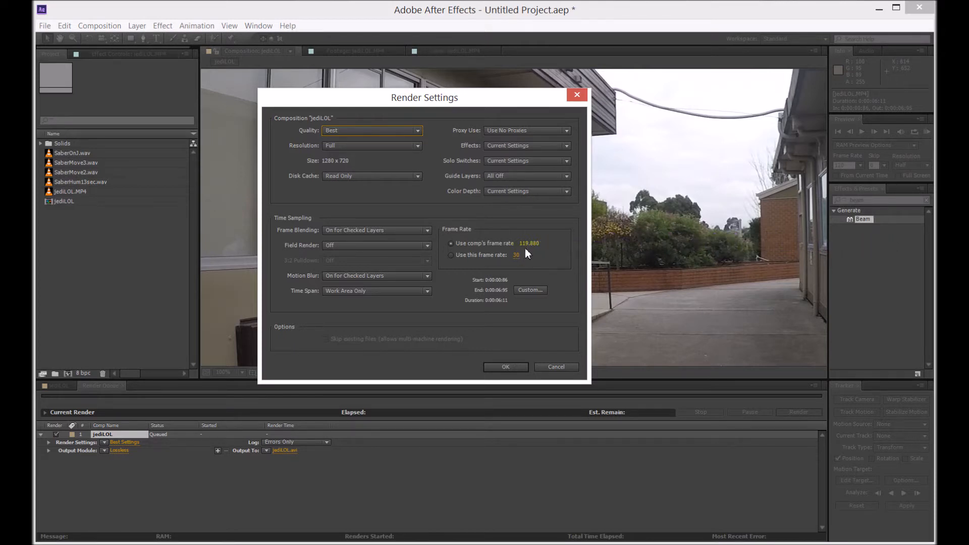
{"action": "left_click", "coordinate": [453, 255]}
{"action": "left_click_drag", "start_coordinate": [489, 107], "coordinate": [390, 98]}
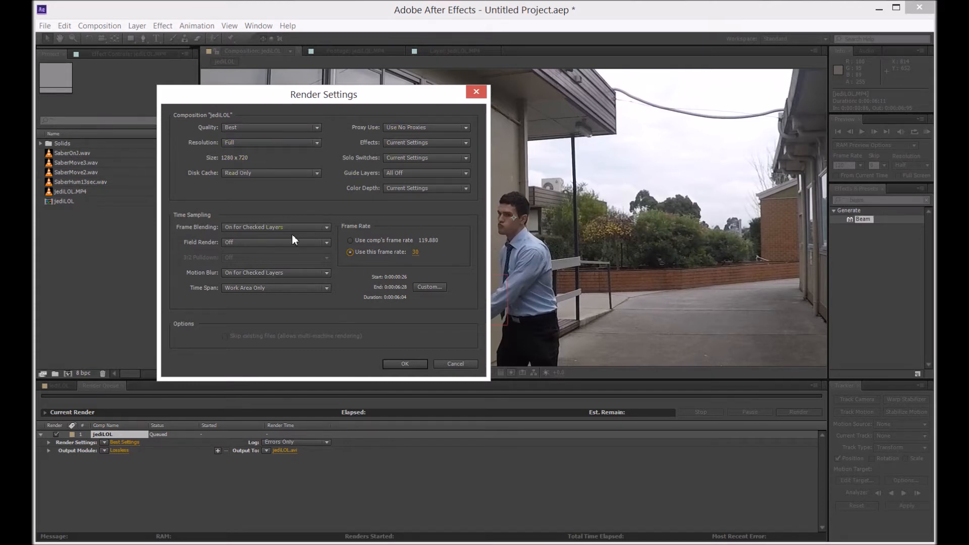
{"action": "left_click", "coordinate": [402, 362]}
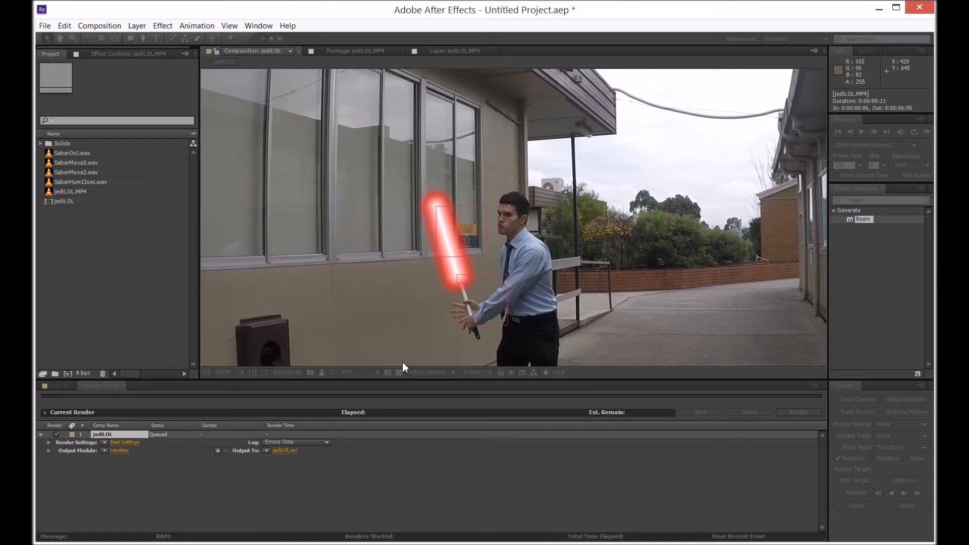
- Set the output module's format to H.264 and accept its format options after checking the multiplexer and video settings
{"action": "left_click", "coordinate": [118, 450]}
{"action": "left_click_drag", "start_coordinate": [255, 10], "coordinate": [340, 50]}
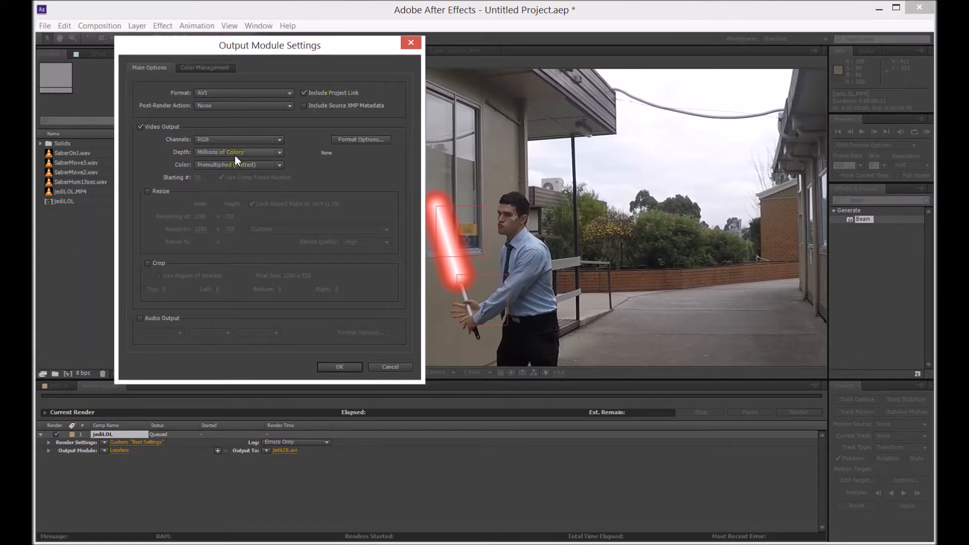
{"action": "left_click", "coordinate": [292, 95]}
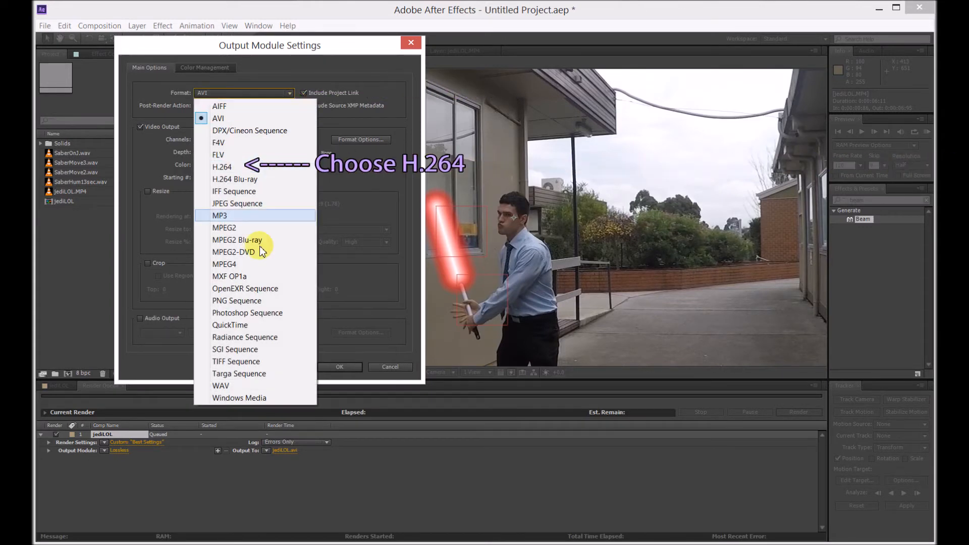
{"action": "left_click", "coordinate": [232, 167]}
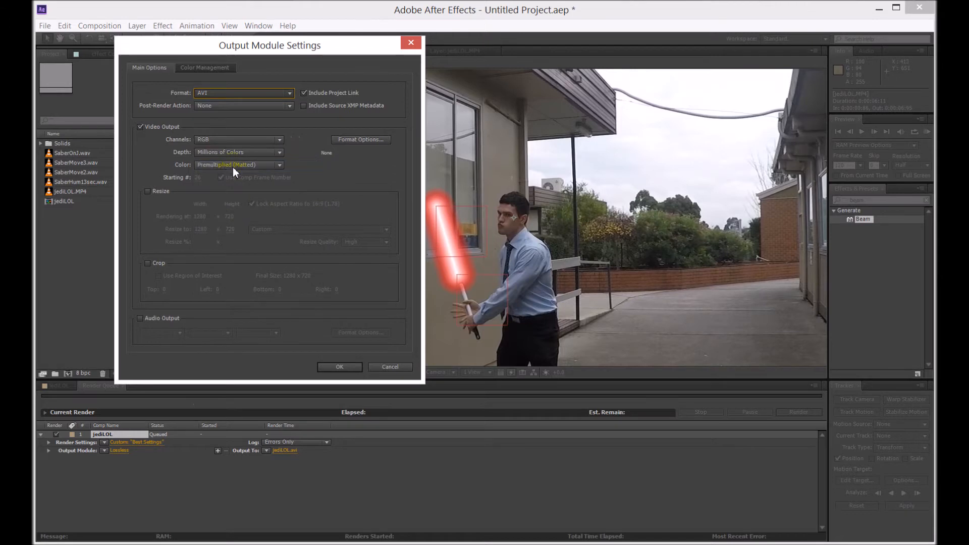
{"action": "left_click", "coordinate": [354, 140]}
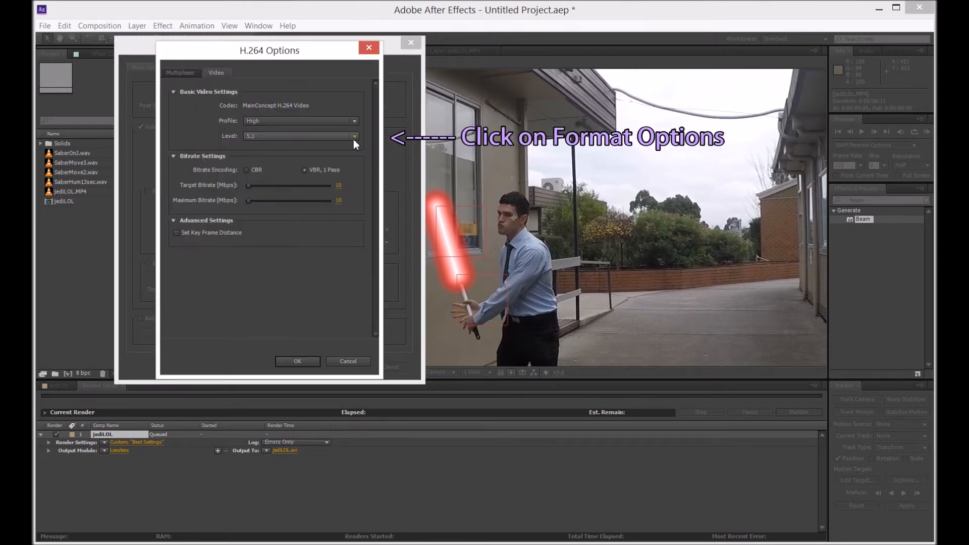
{"action": "left_click", "coordinate": [184, 74]}
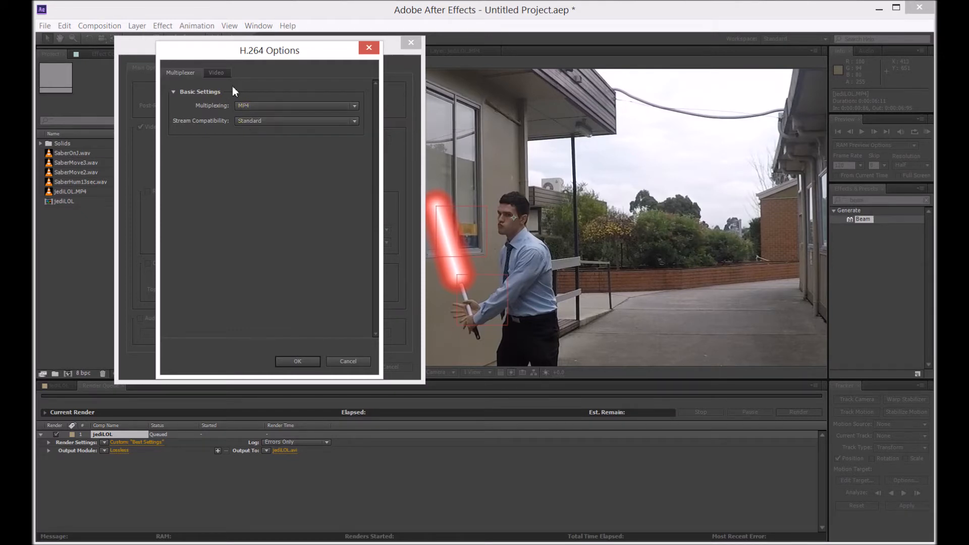
{"action": "left_click", "coordinate": [227, 72]}
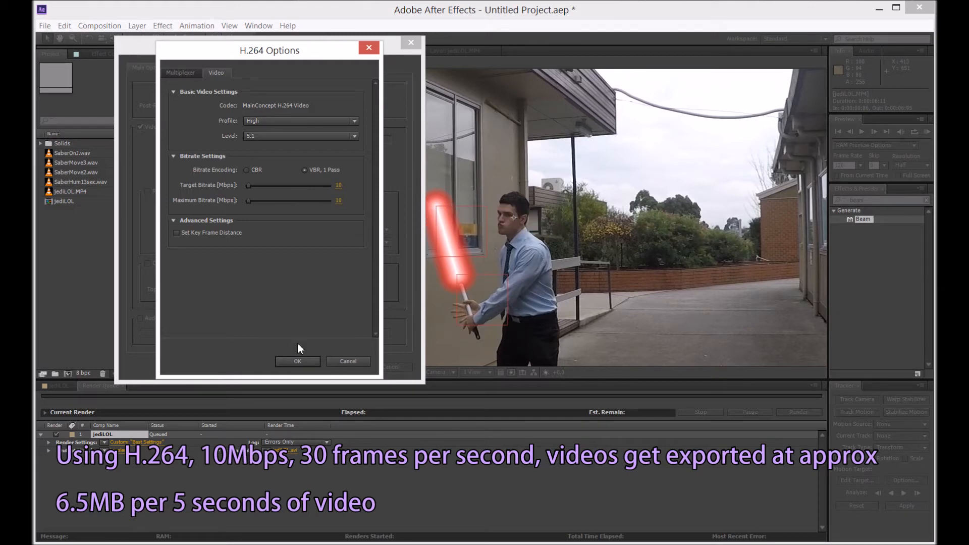
{"action": "left_click", "coordinate": [295, 358]}
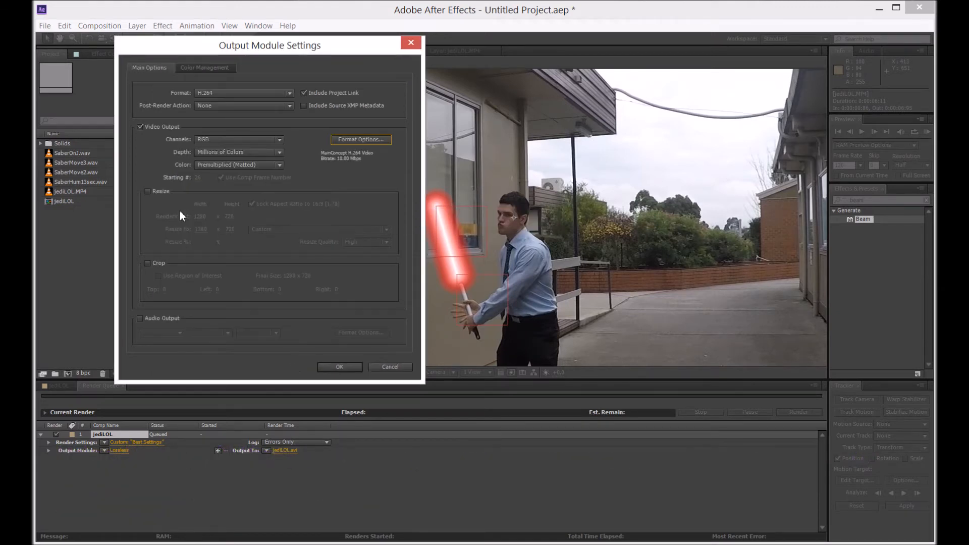
- Enable audio output, keep the AAC bitrate at 128 kbps, and accept the output module settings
{"action": "left_click", "coordinate": [140, 318]}
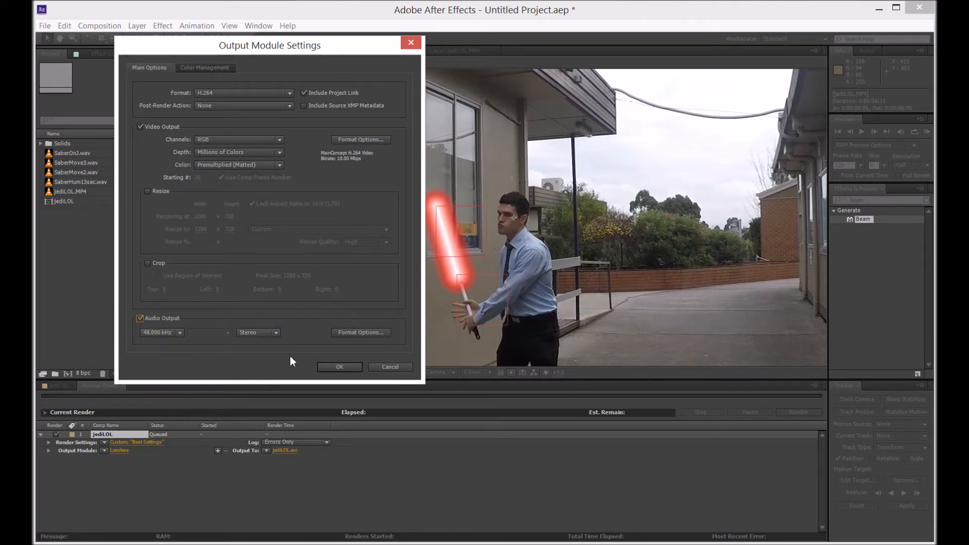
{"action": "left_click", "coordinate": [351, 337]}
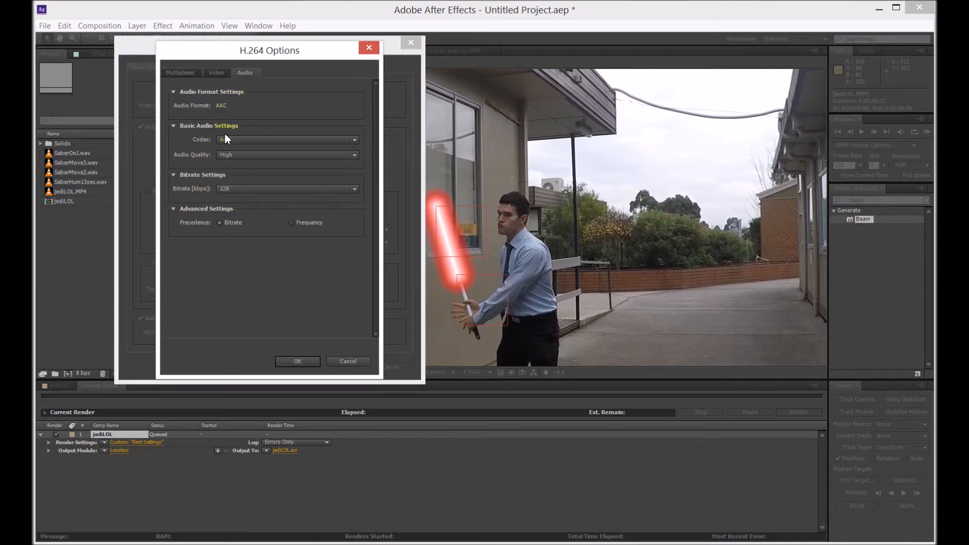
{"action": "left_click", "coordinate": [238, 188]}
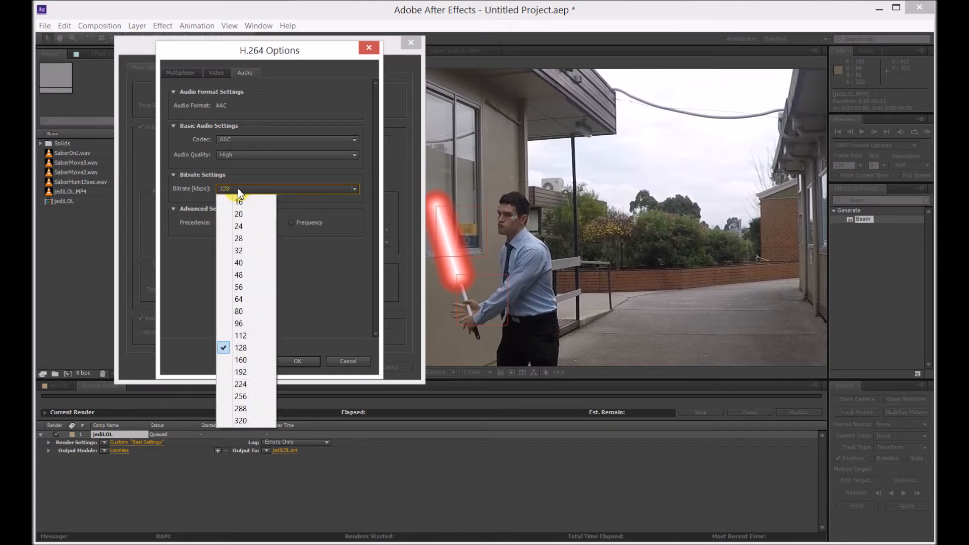
{"action": "left_click", "coordinate": [237, 189]}
{"action": "left_click", "coordinate": [280, 361]}
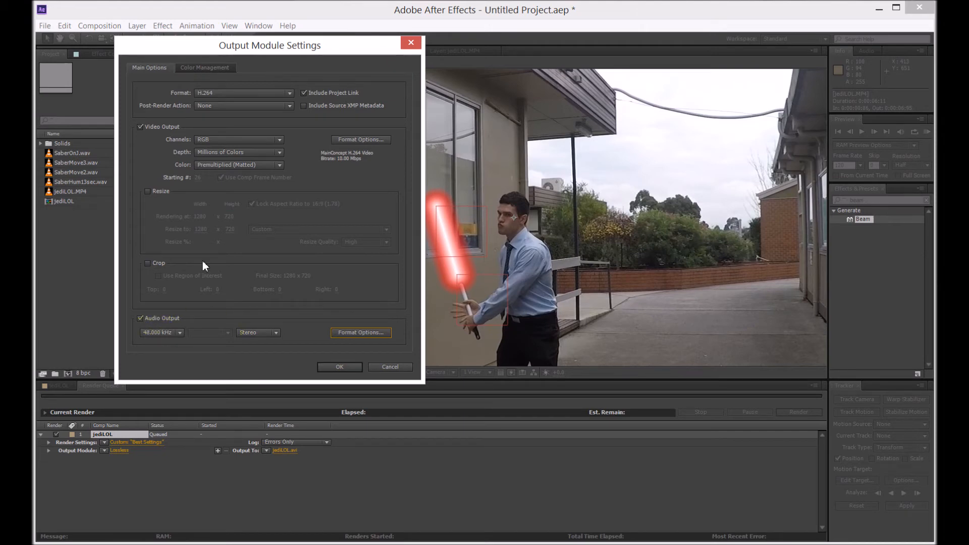
{"action": "left_click", "coordinate": [339, 368]}
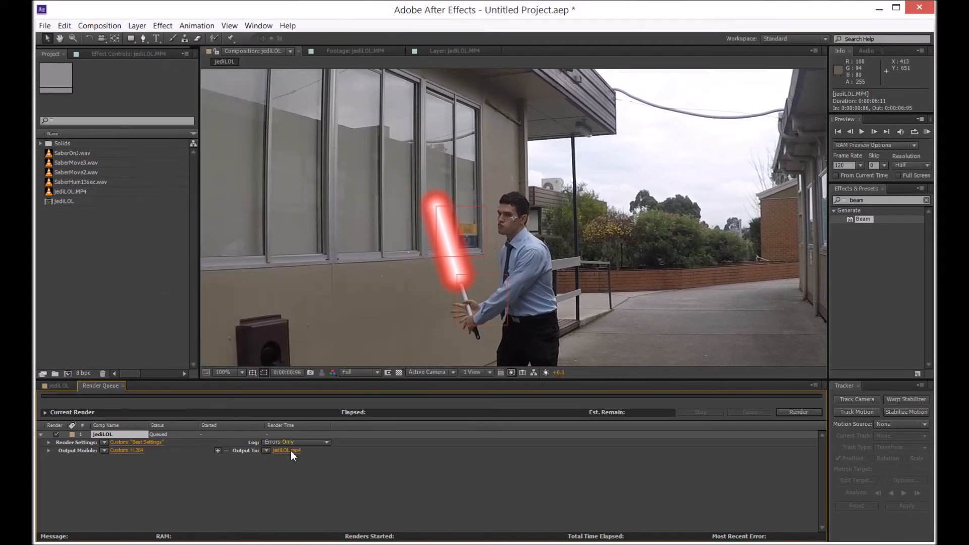
- Set the output file to lightsaberTest in the Desktop's exported folder and start rendering
{"action": "left_click", "coordinate": [286, 451]}
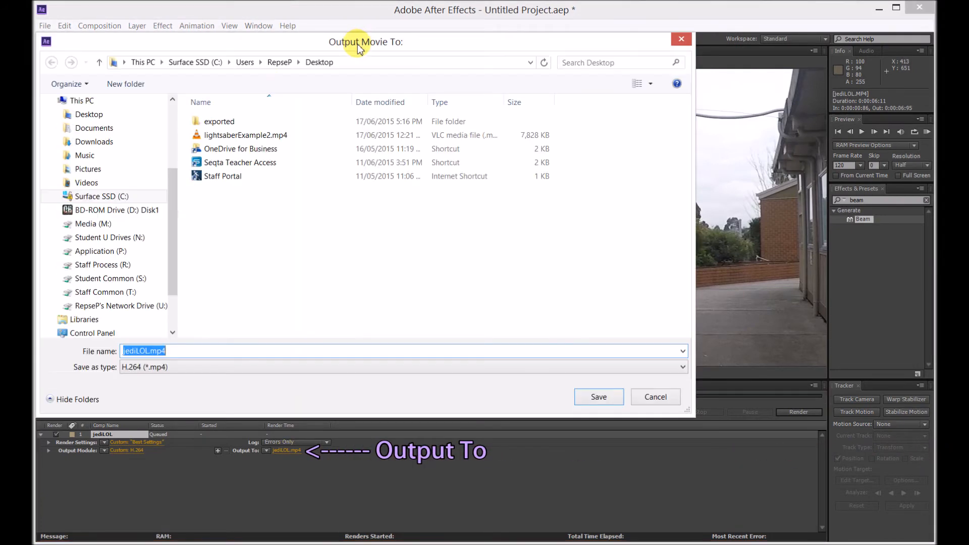
{"action": "double_click", "coordinate": [241, 126]}
{"action": "left_click_drag", "start_coordinate": [387, 47], "coordinate": [486, 77]}
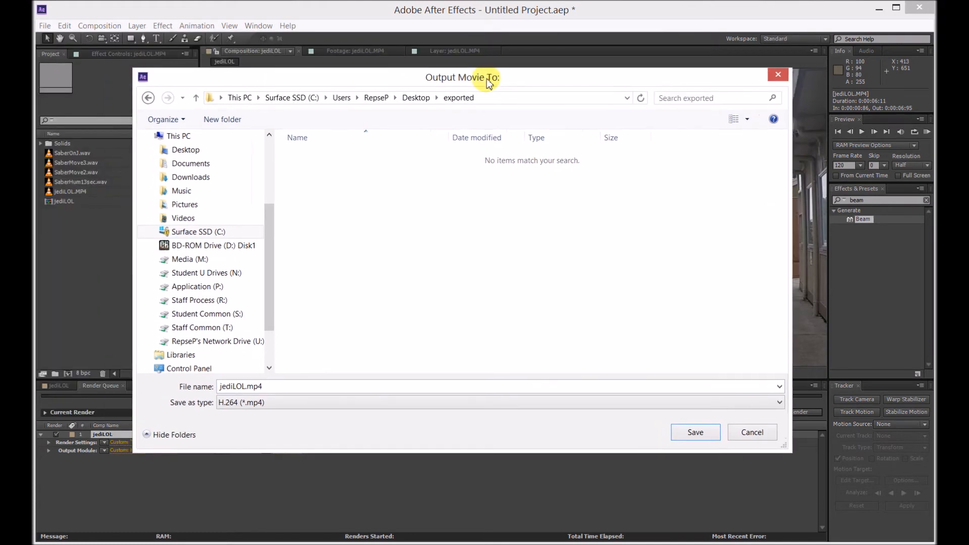
{"action": "double_click", "coordinate": [275, 389]}
{"action": "type", "text": "lightsaberTest"}
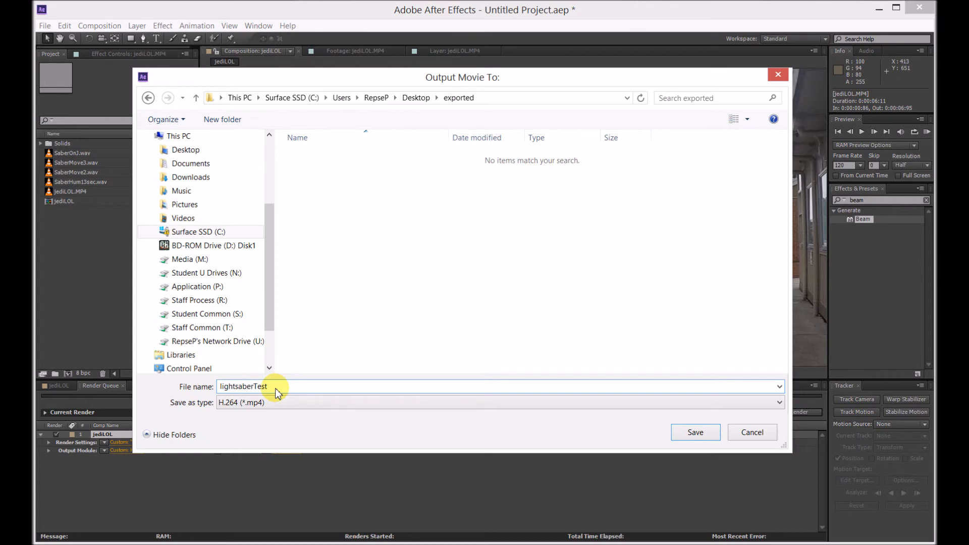
{"action": "left_click", "coordinate": [691, 433]}
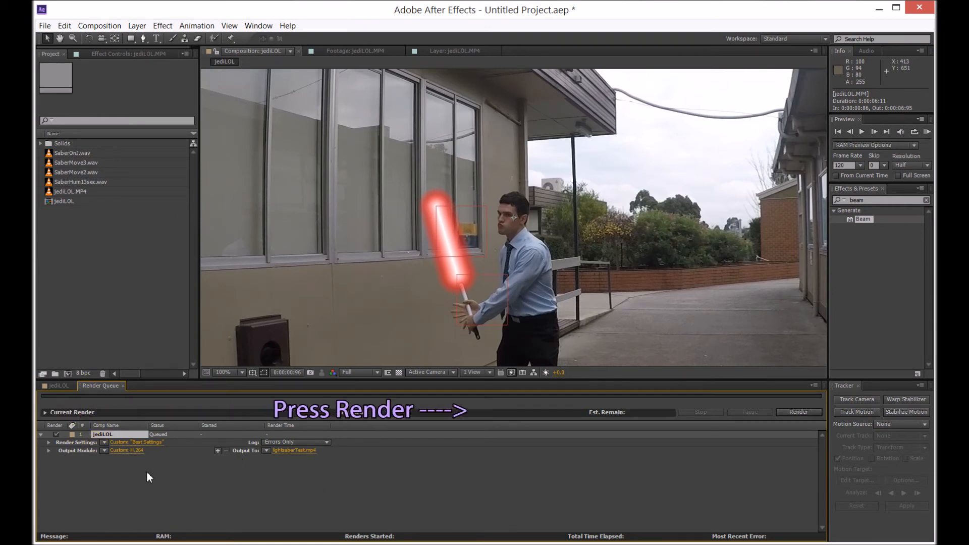
{"action": "left_click", "coordinate": [802, 414]}
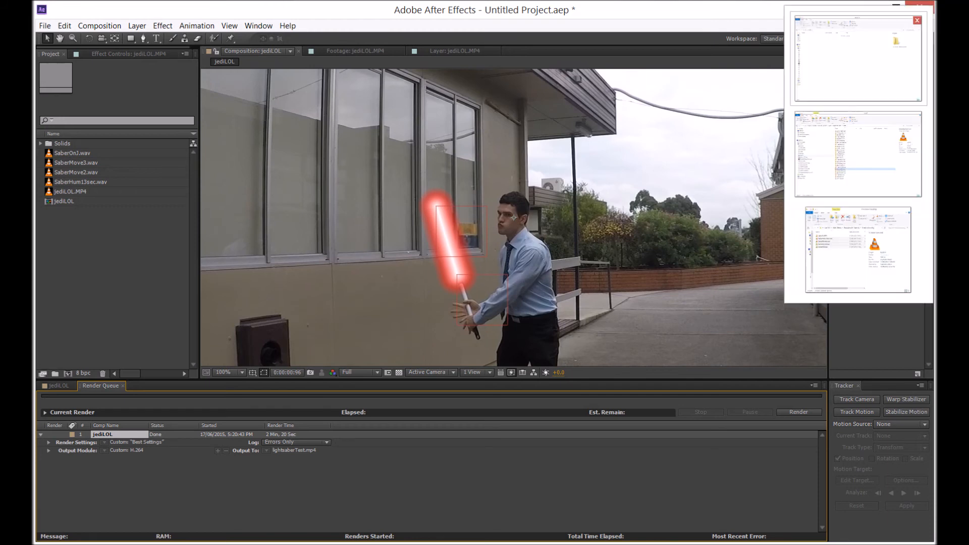
- Switch to the exported folder in File Explorer, play lightsaberTest.mp4 in Windows Media Player, and close the player
{"action": "left_click", "coordinate": [858, 58]}
{"action": "left_click", "coordinate": [143, 139]}
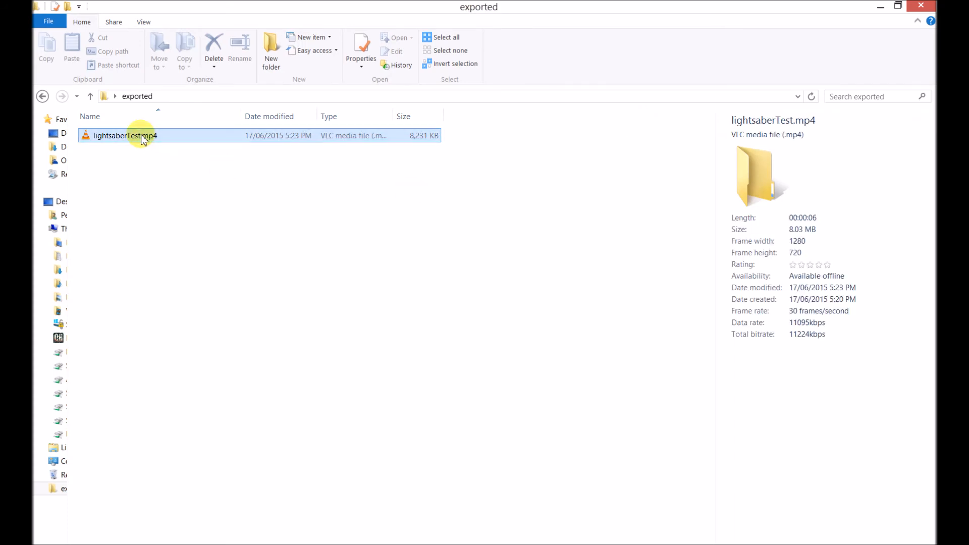
{"action": "right_click", "coordinate": [143, 139]}
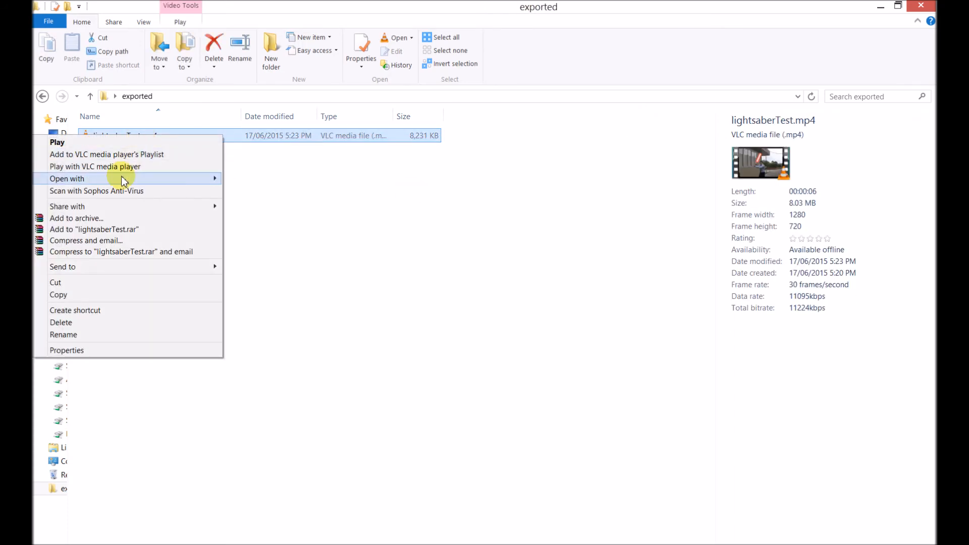
{"action": "mouse_move", "coordinate": [123, 180]}
{"action": "left_click", "coordinate": [255, 258]}
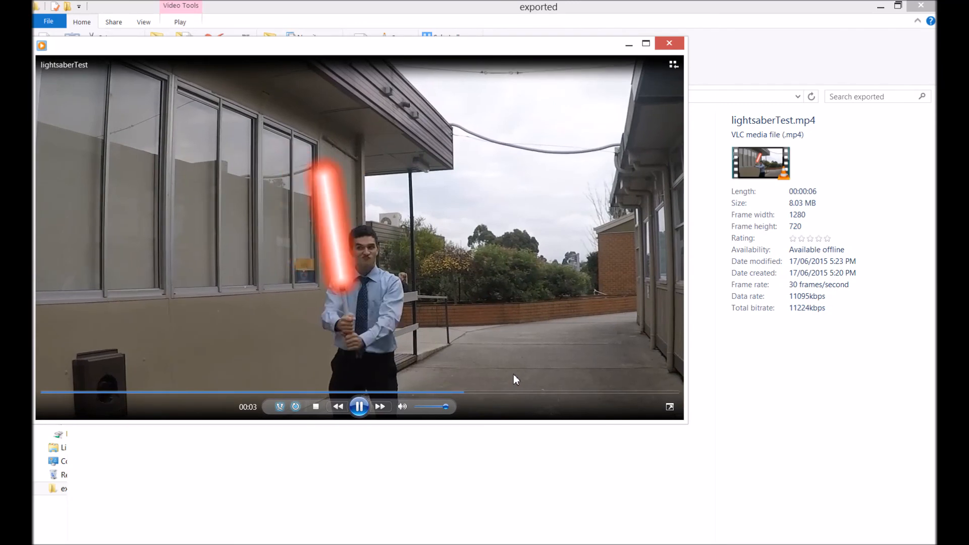
{"action": "left_click", "coordinate": [668, 44]}
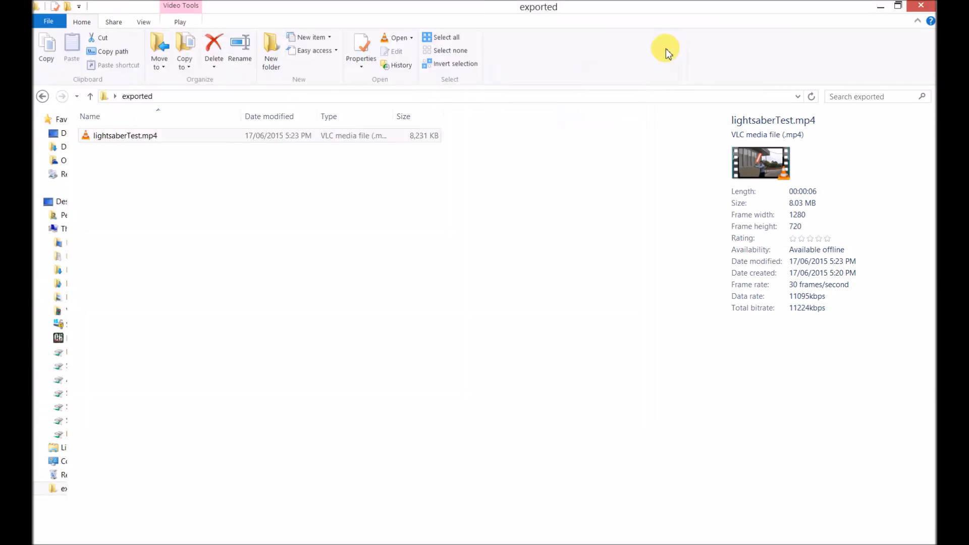